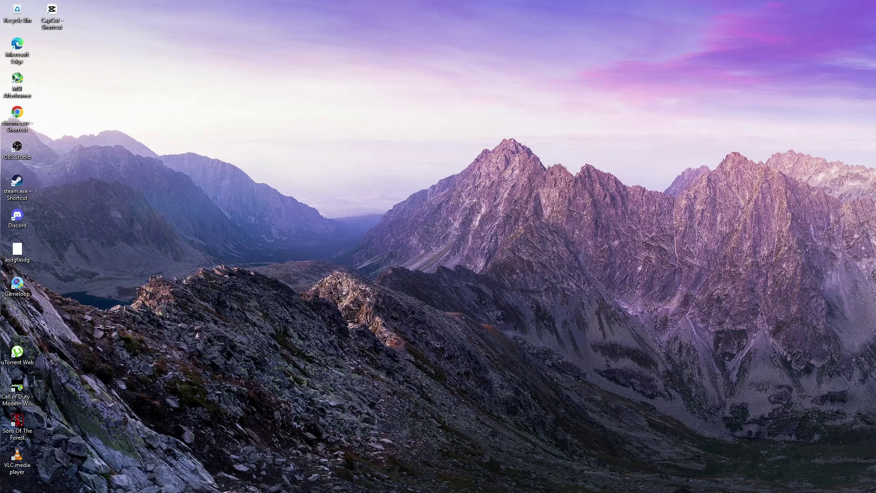
Launch Registry Editor from Windows Search and position its window on the desktop
left_click(271, 482)
type("re")
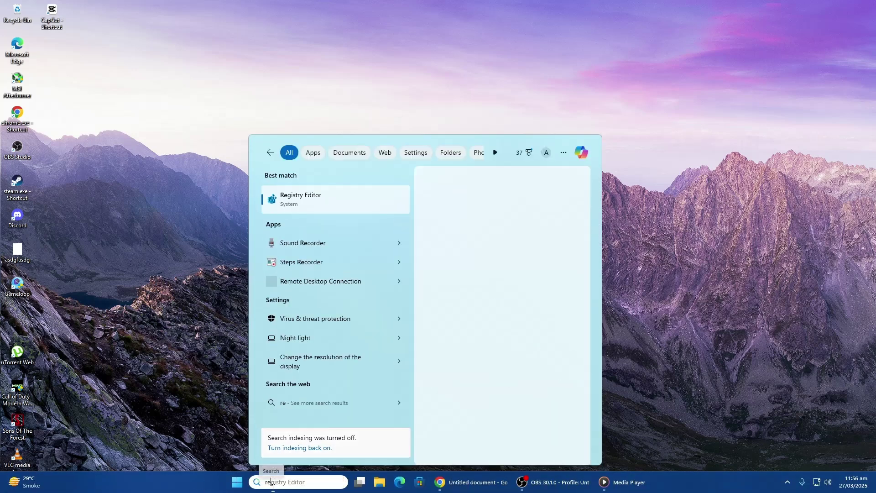
type("g")
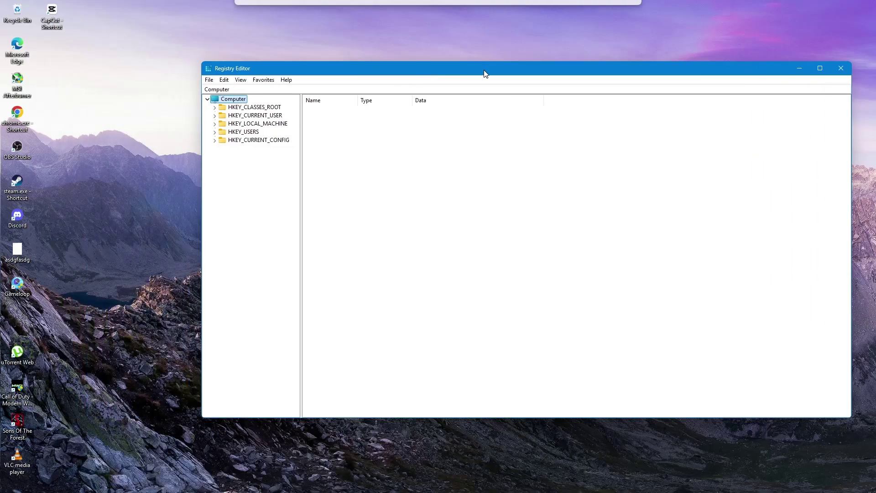
left_click_drag(484, 73, 452, 71)
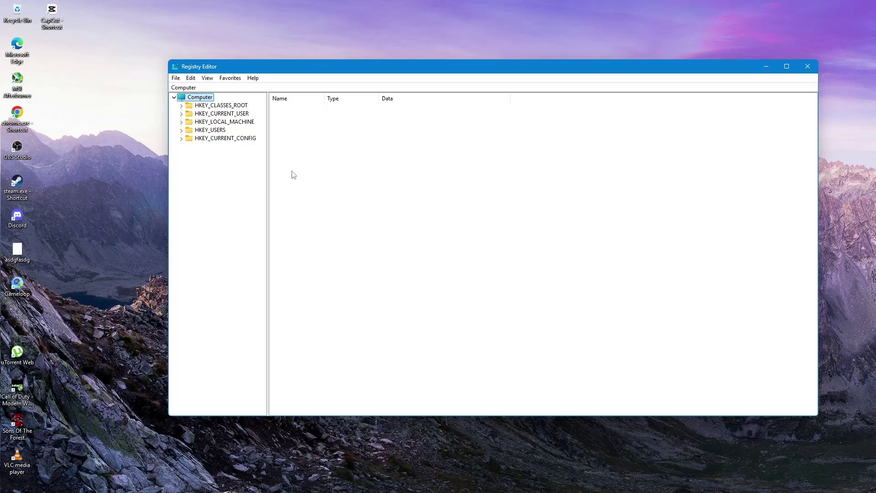
left_click(176, 77)
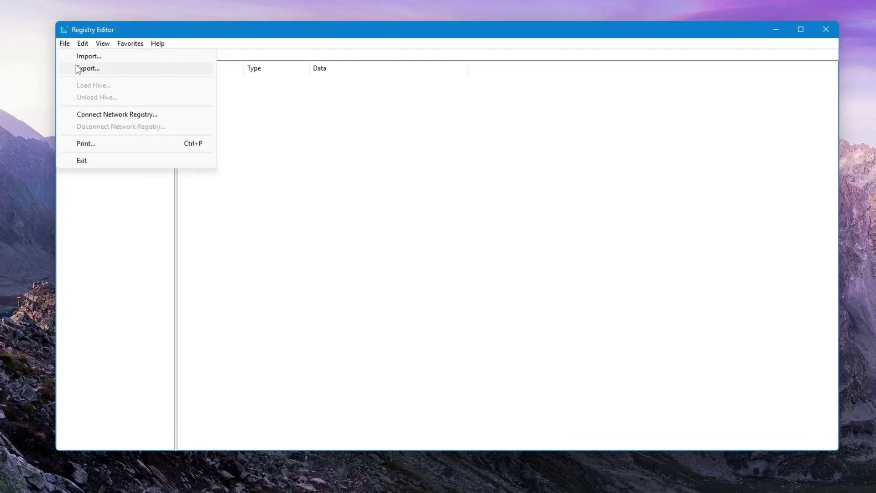
left_click(89, 71)
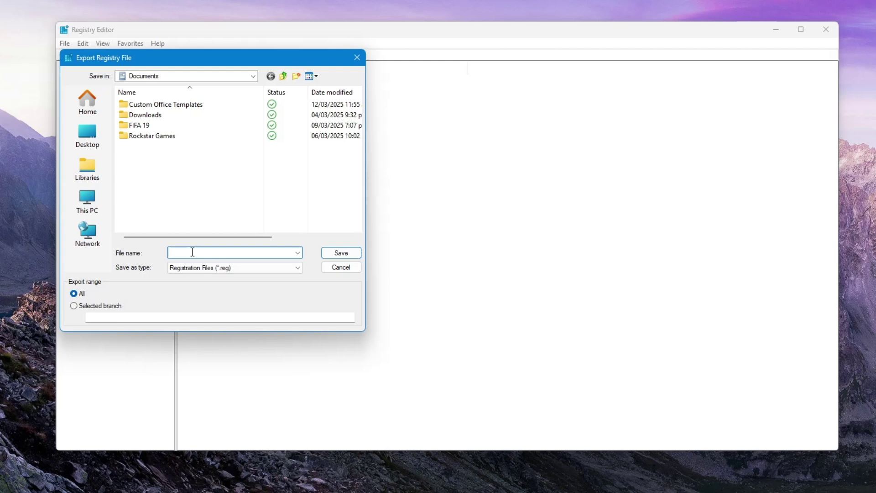
left_click(357, 58)
left_click(65, 45)
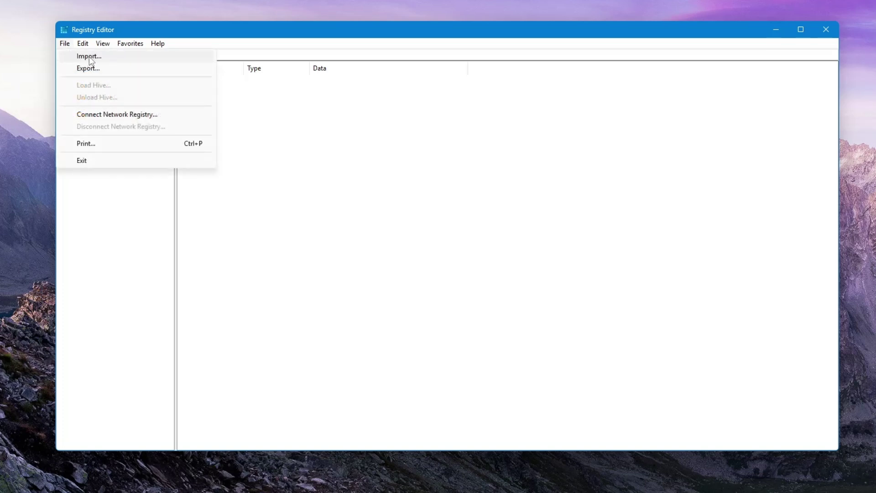
left_click(117, 184)
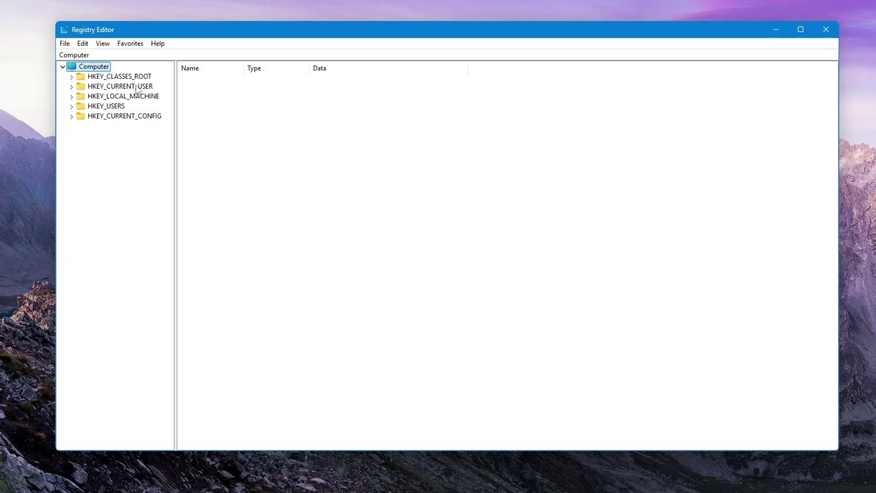
Navigate to HKEY_CURRENT_USER\Control Panel\Desktop to show its values including ForegroundLockTimeout
left_click(114, 88)
double_click(113, 88)
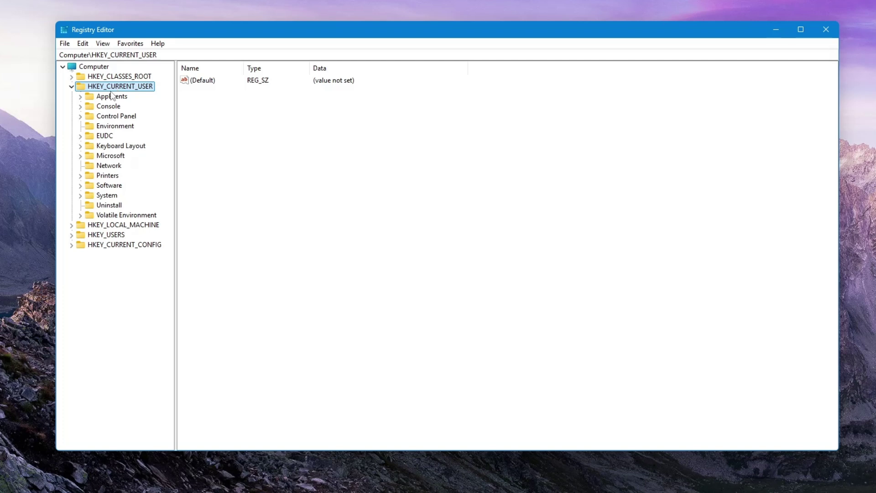
double_click(119, 118)
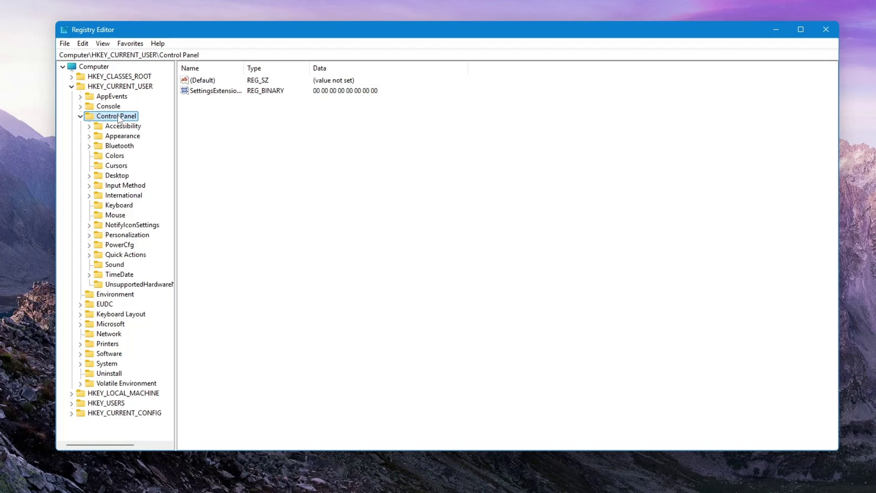
left_click(118, 177)
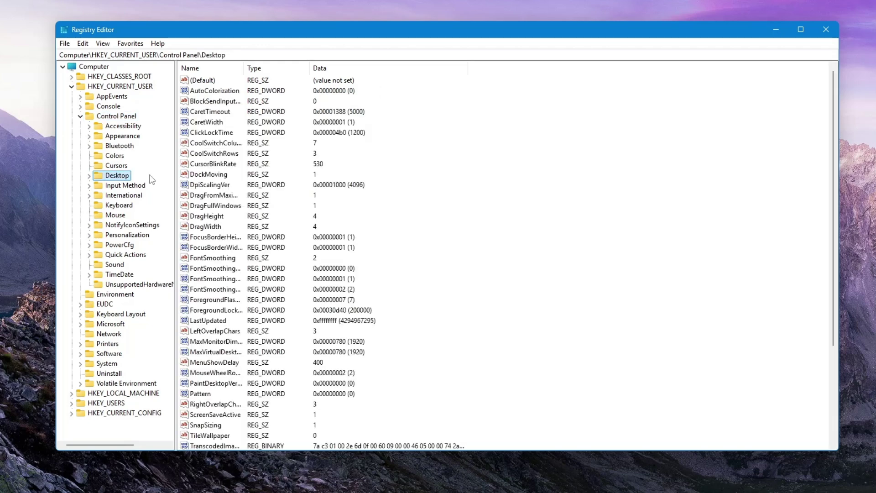
Replace ForegroundLockTimeout's 30d40 with 0 in decimal, confirm, and collapse Control Panel
double_click(215, 312)
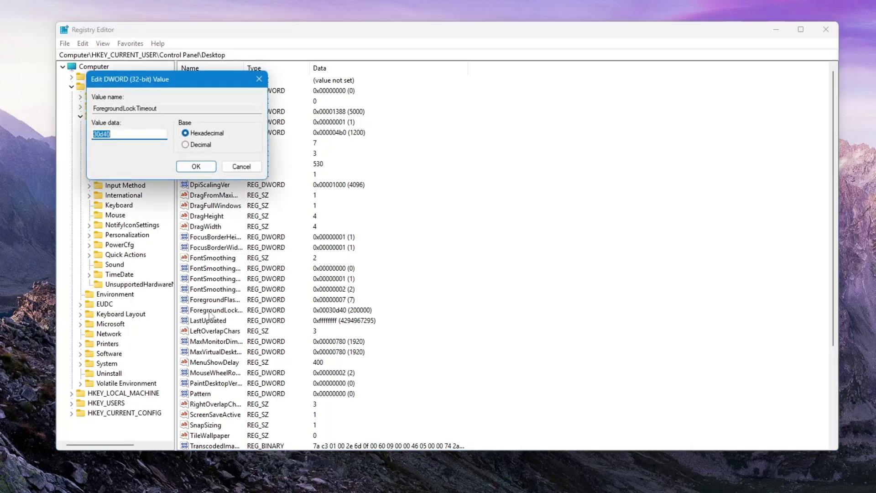
left_click_drag(168, 83, 337, 120)
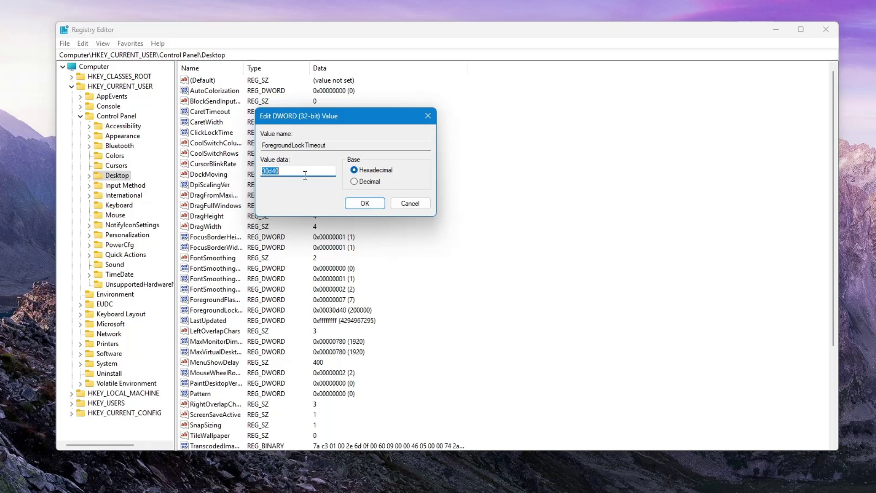
left_click(292, 173)
left_click_drag(284, 171, 242, 171)
type("0")
left_click(355, 182)
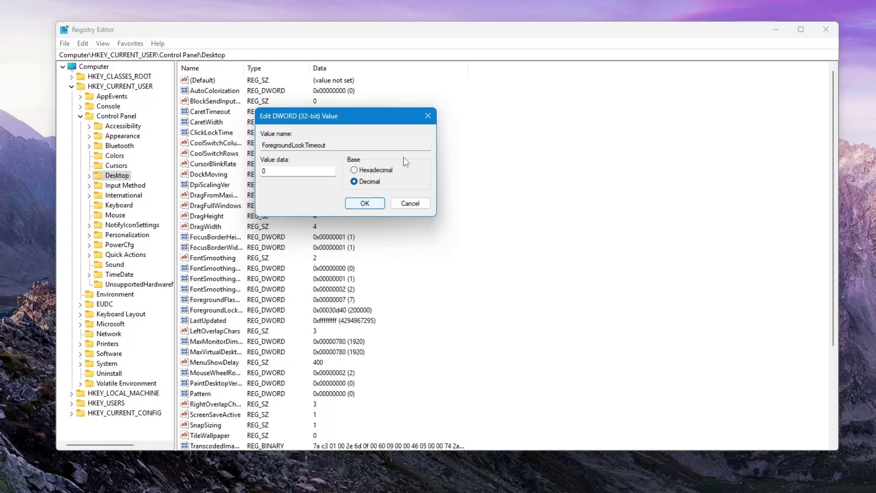
left_click(428, 116)
left_click(81, 116)
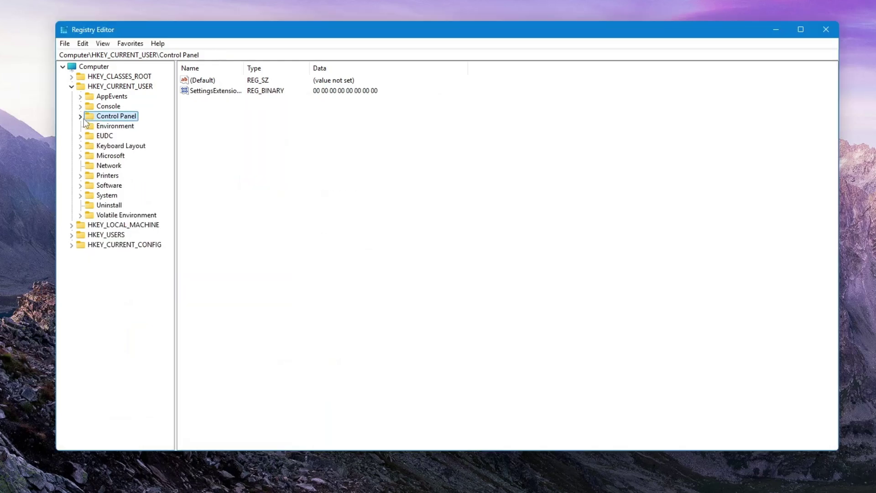
Collapse HKEY_CURRENT_USER and leave Registry Editor for the Start launcher
left_click(95, 92)
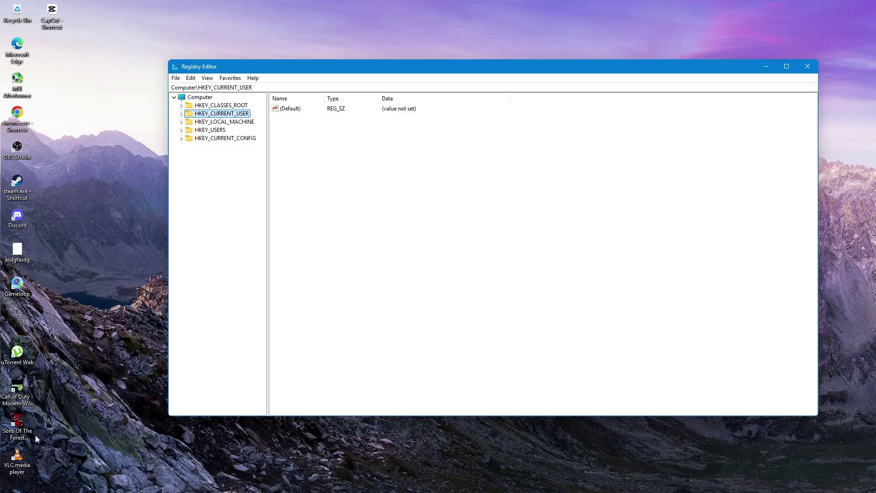
left_click(206, 482)
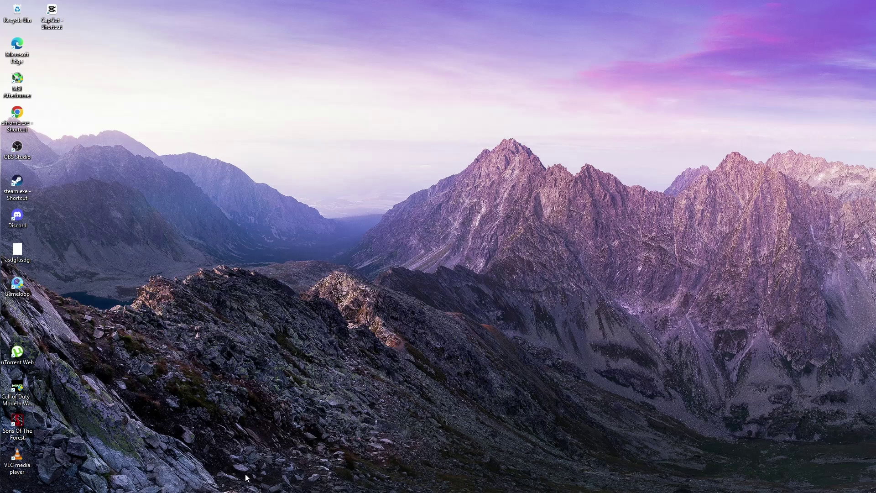
Restart the Windows Explorer process from Task Manager and close Task Manager
right_click(166, 486)
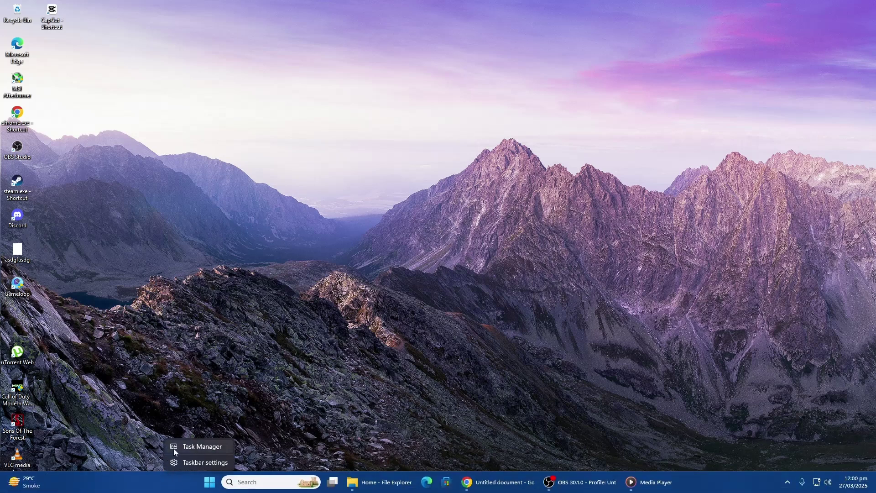
left_click(202, 446)
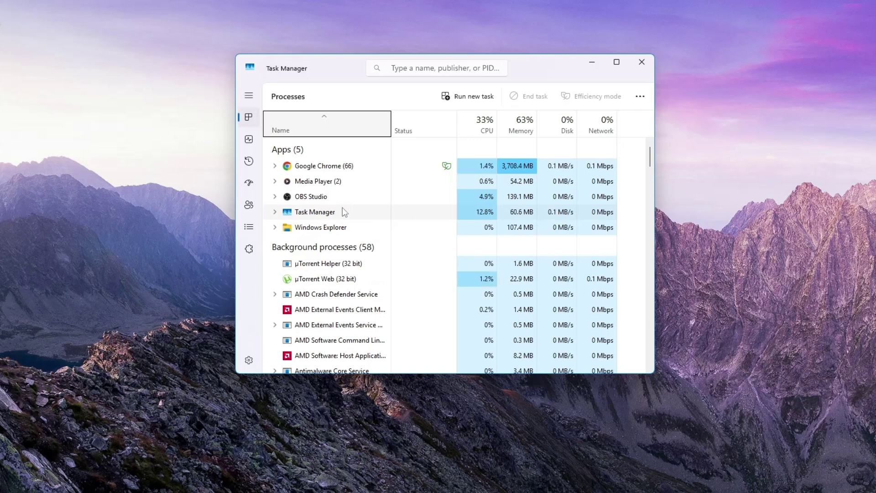
right_click(318, 233)
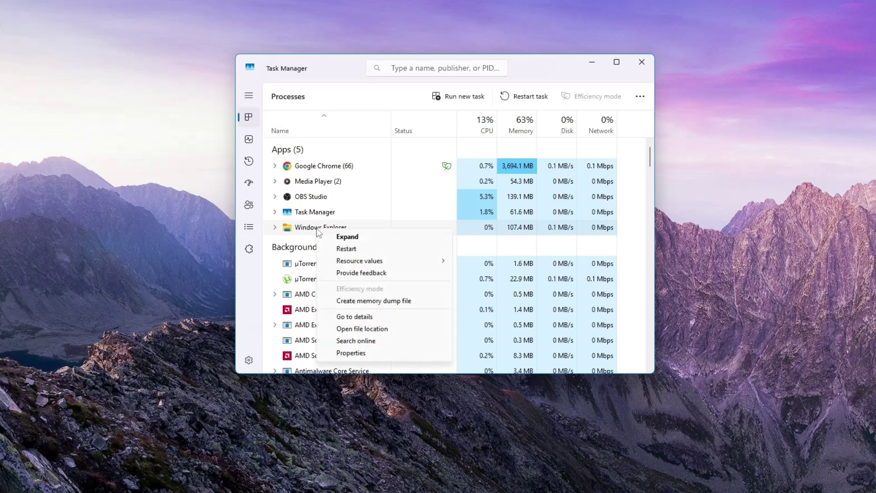
left_click(351, 249)
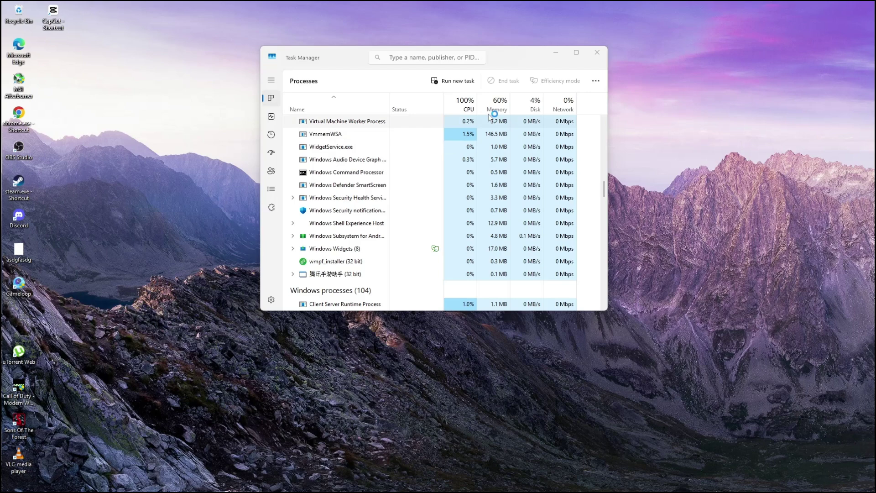
left_click(598, 54)
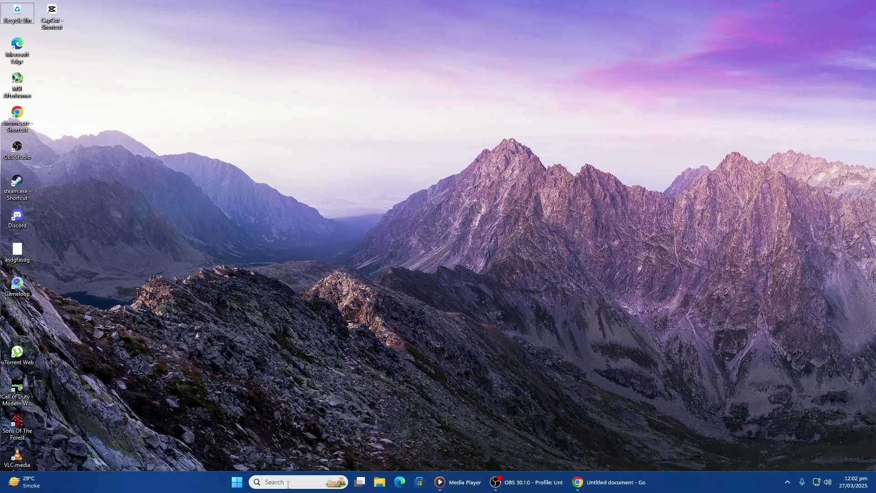
Launch Device Manager from a taskbar search
left_click(288, 482)
type("device manag")
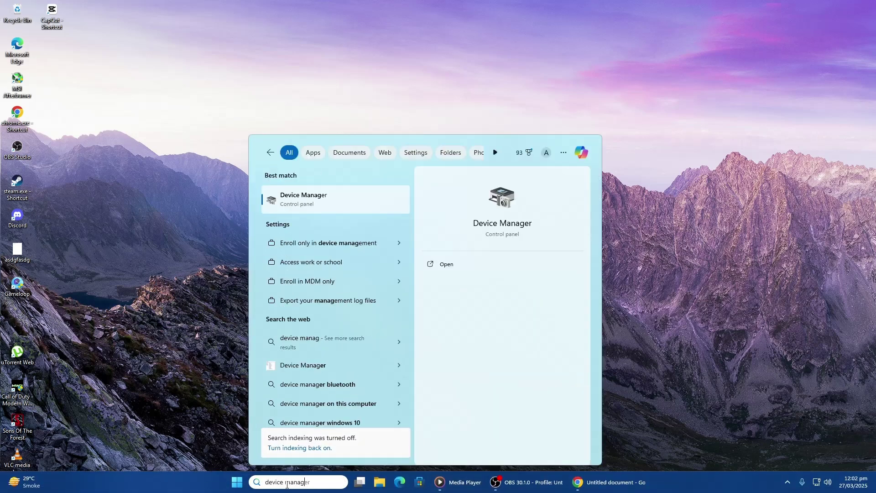
mouse_move(334, 301)
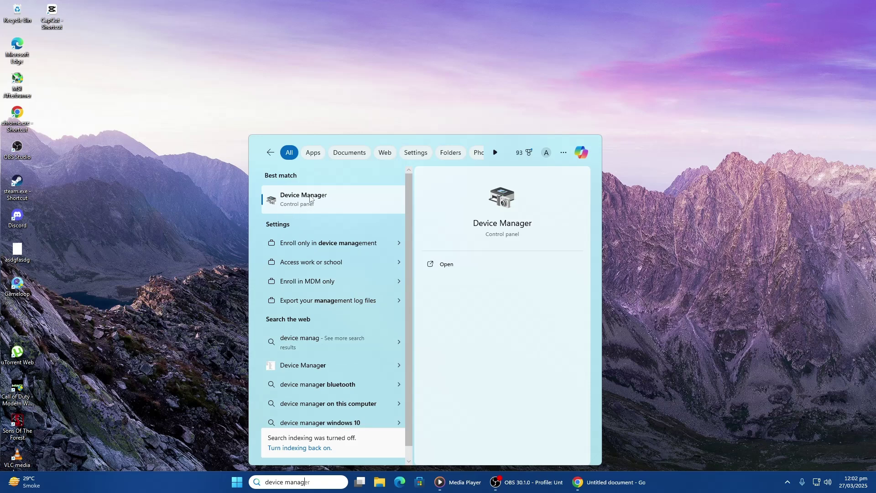
left_click(301, 199)
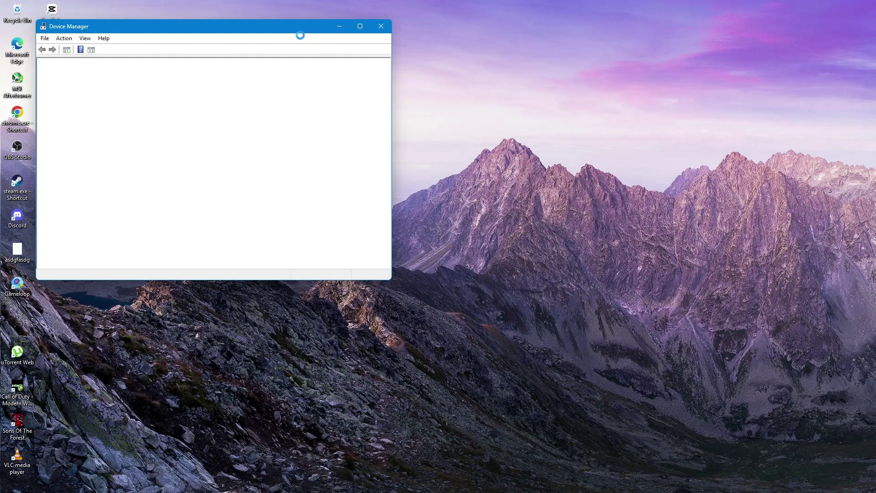
Update the first HID Keyboard Device driver with automatic search and dismiss the best-driver result
left_click_drag(264, 25, 386, 23)
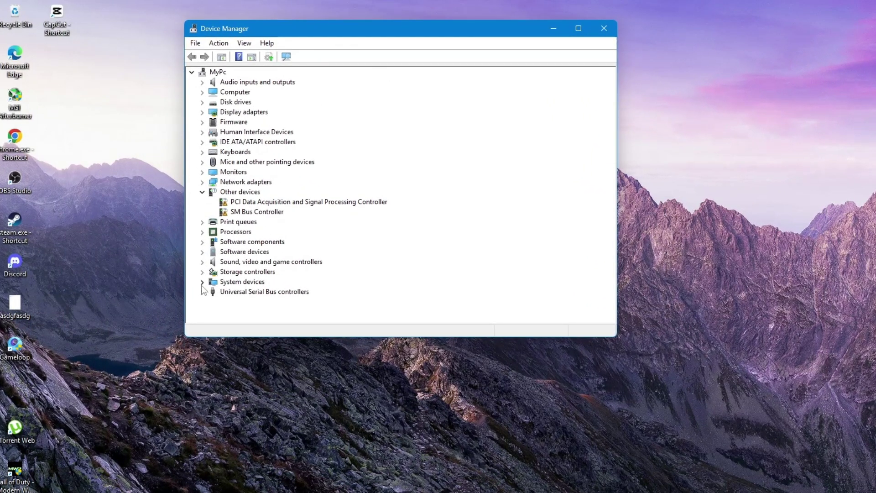
left_click(202, 151)
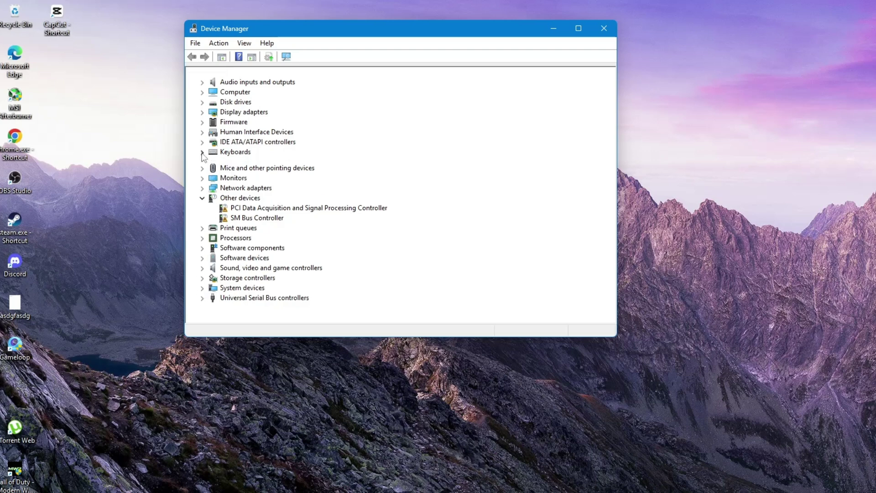
right_click(240, 166)
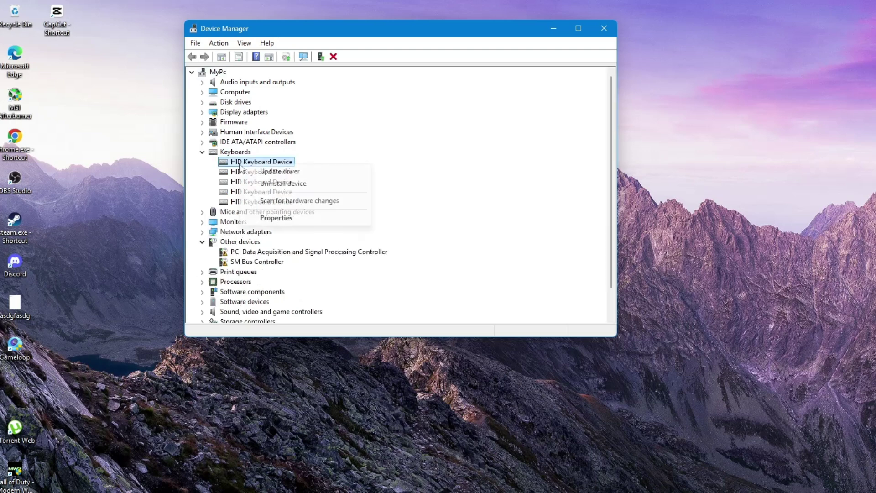
left_click(276, 173)
left_click(332, 184)
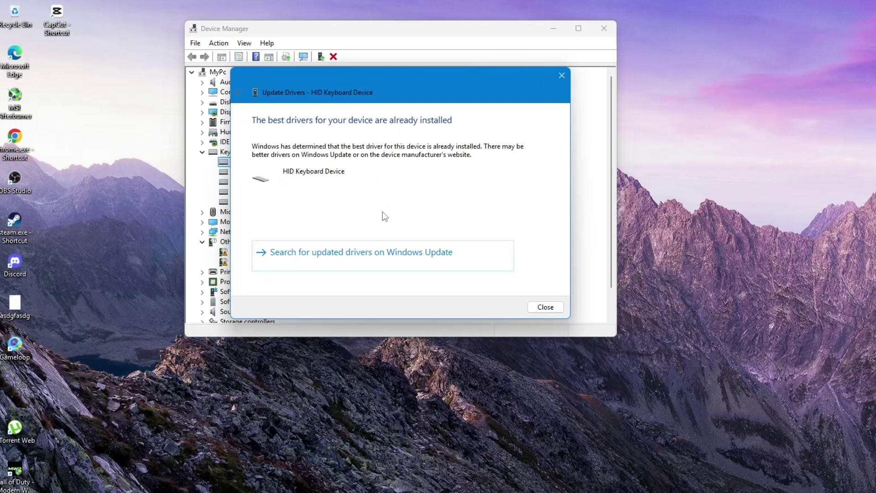
left_click(545, 307)
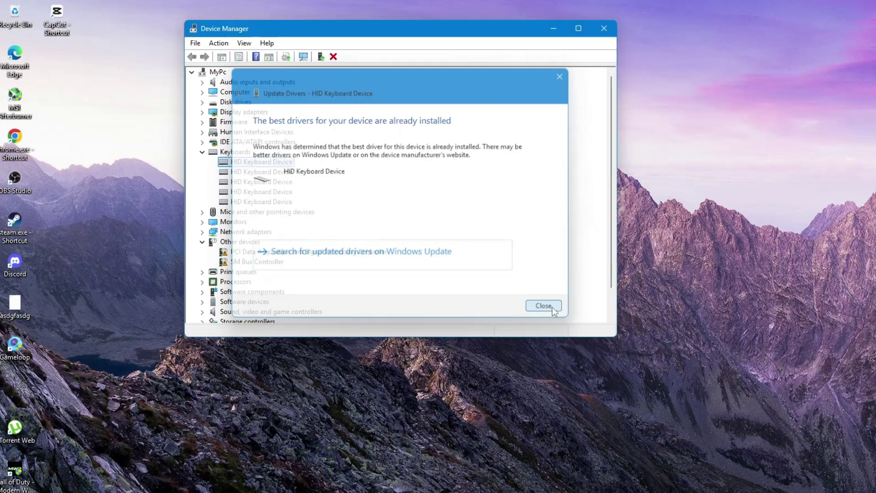
Review the keyboard device's actions again and close Device Manager
right_click(245, 160)
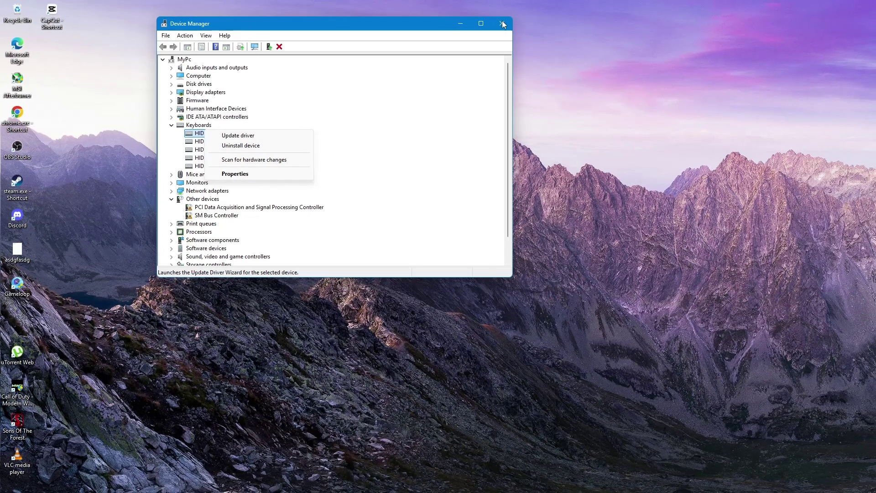
left_click(503, 23)
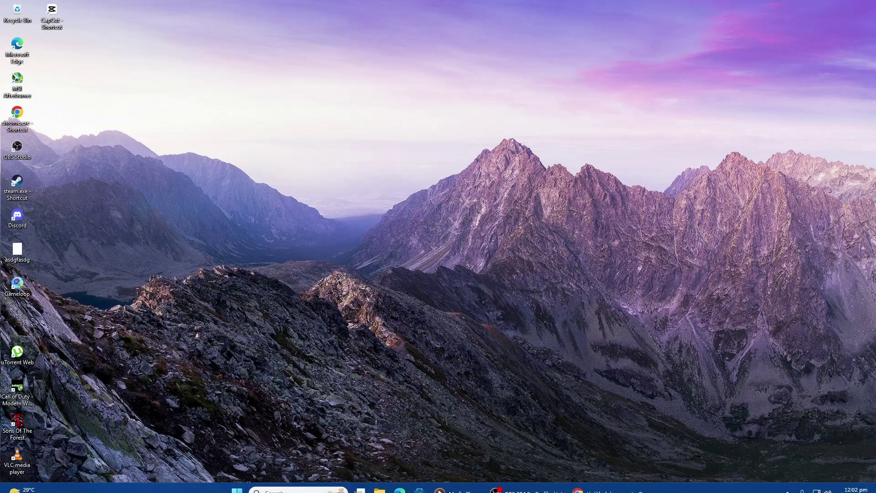
Search 'multitasking' and launch the Multitasking settings page
left_click(297, 482)
type("mul")
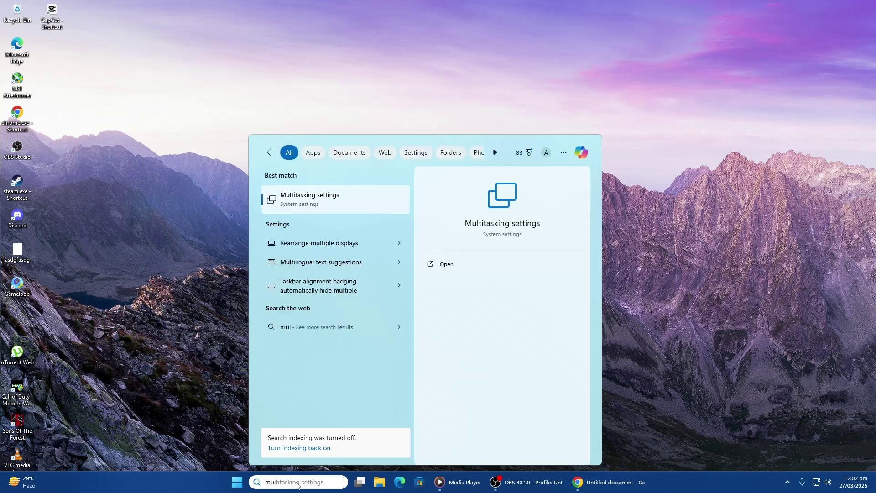
type("titak")
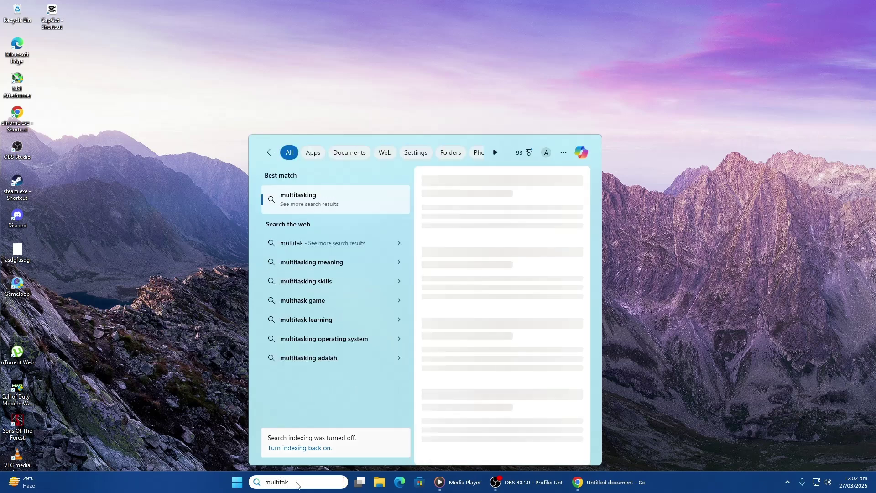
left_click(314, 198)
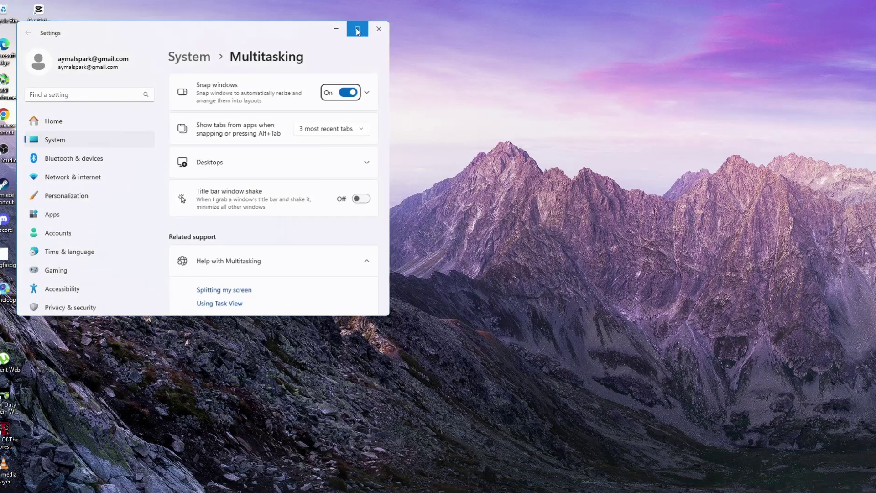
Under Desktops, keep Alt+Tab showing windows 'Only on the desktop I'm using'
left_click(356, 28)
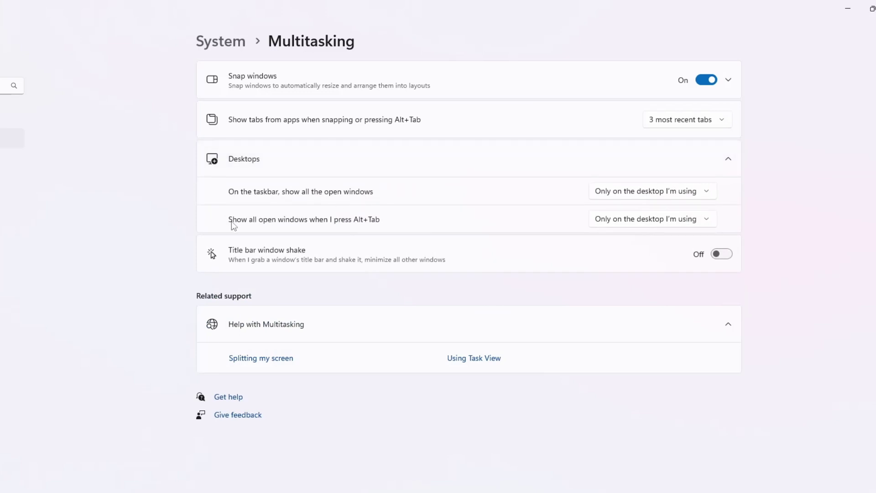
left_click(631, 219)
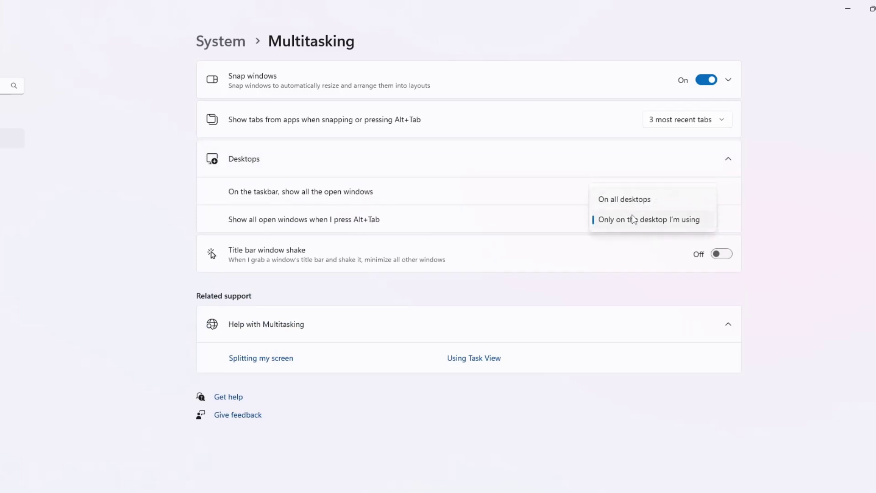
left_click(658, 224)
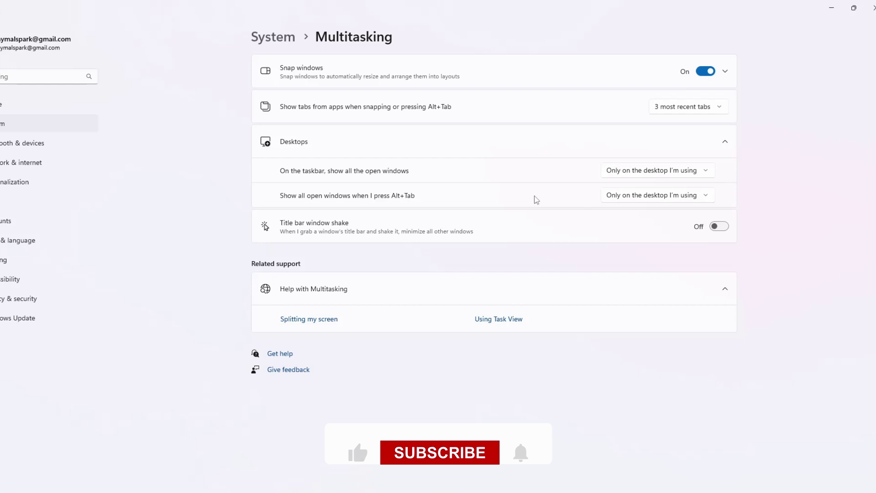